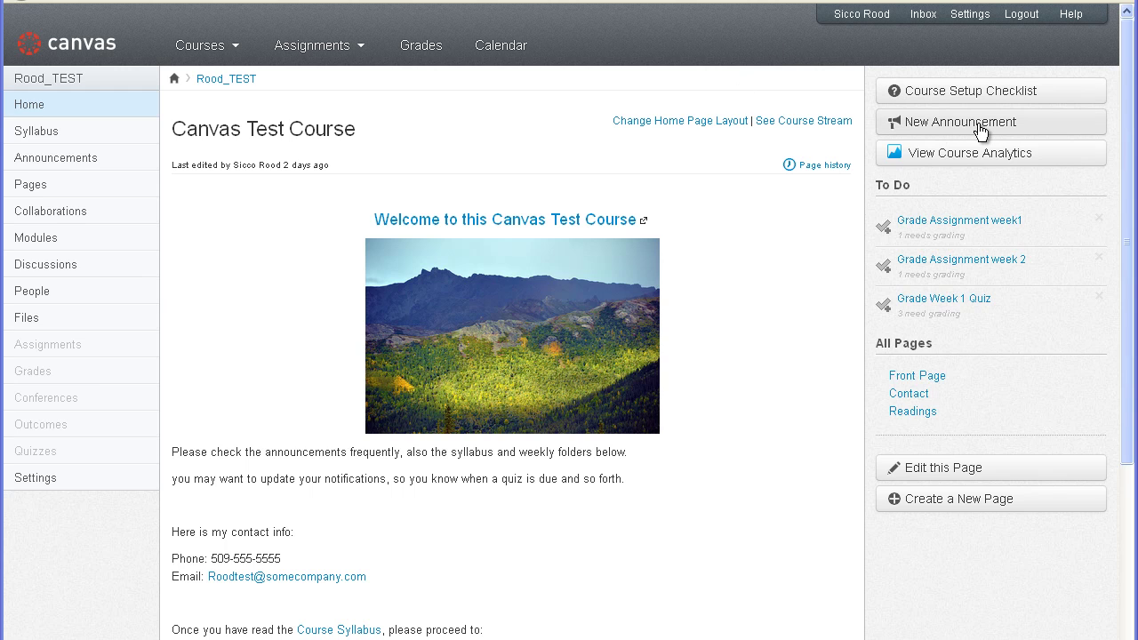
Open the course Announcements list with 'Check out Udemy!' and 'Rood Home Page', then focus its search box
{"action": "left_click", "coordinate": [98, 165]}
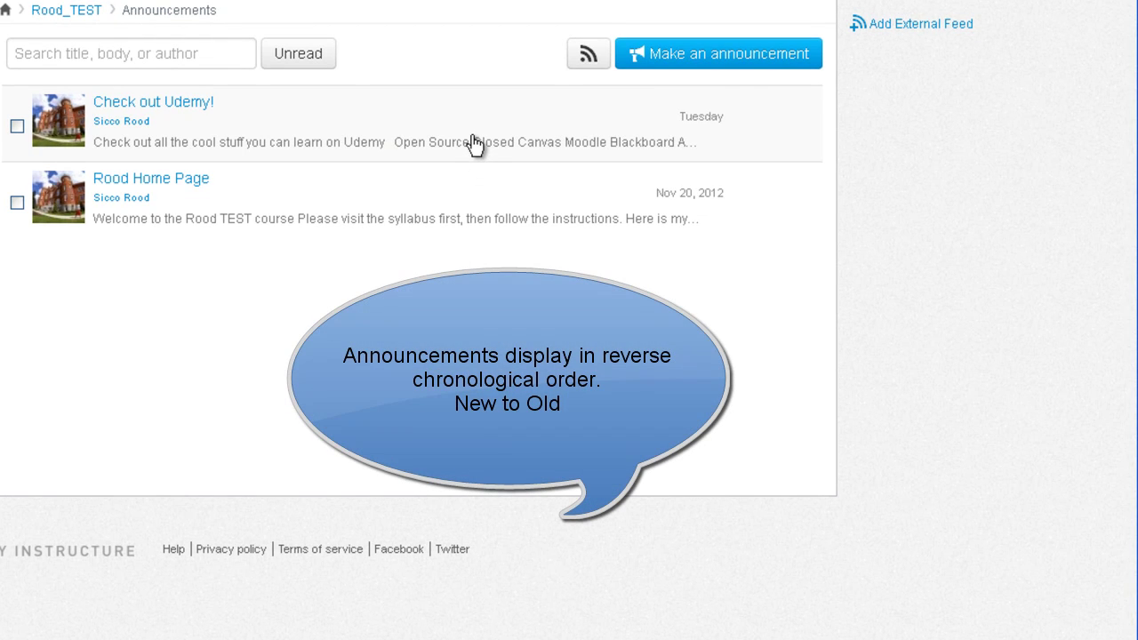
{"action": "left_click", "coordinate": [202, 56]}
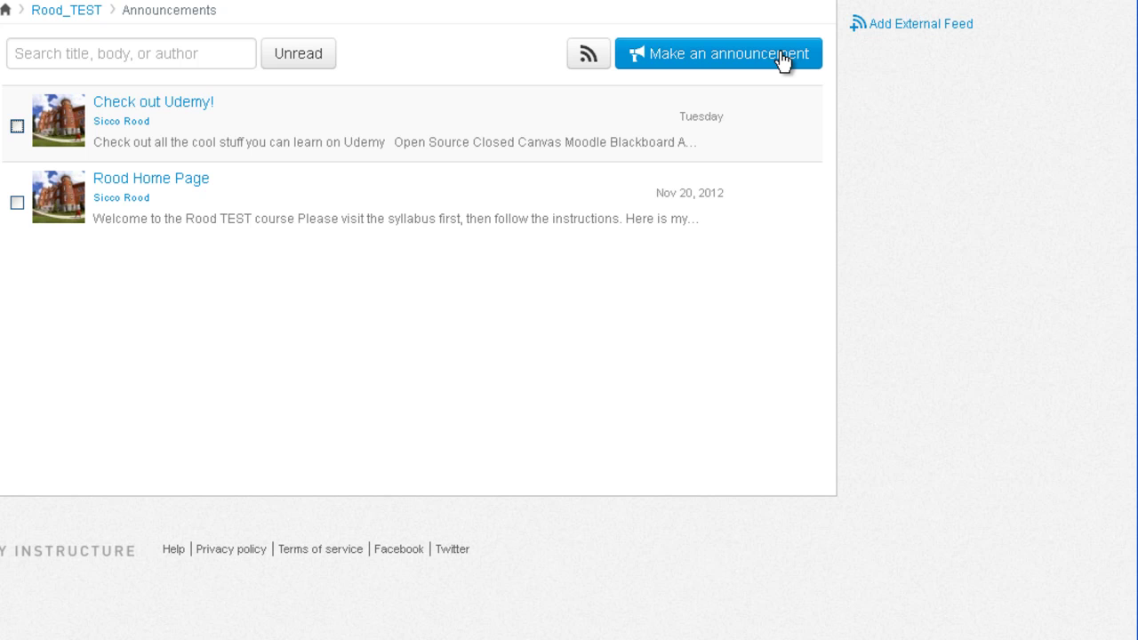
Start a new announcement and insert links to the Contact wiki page and Assignment week1
{"action": "left_click", "coordinate": [783, 55]}
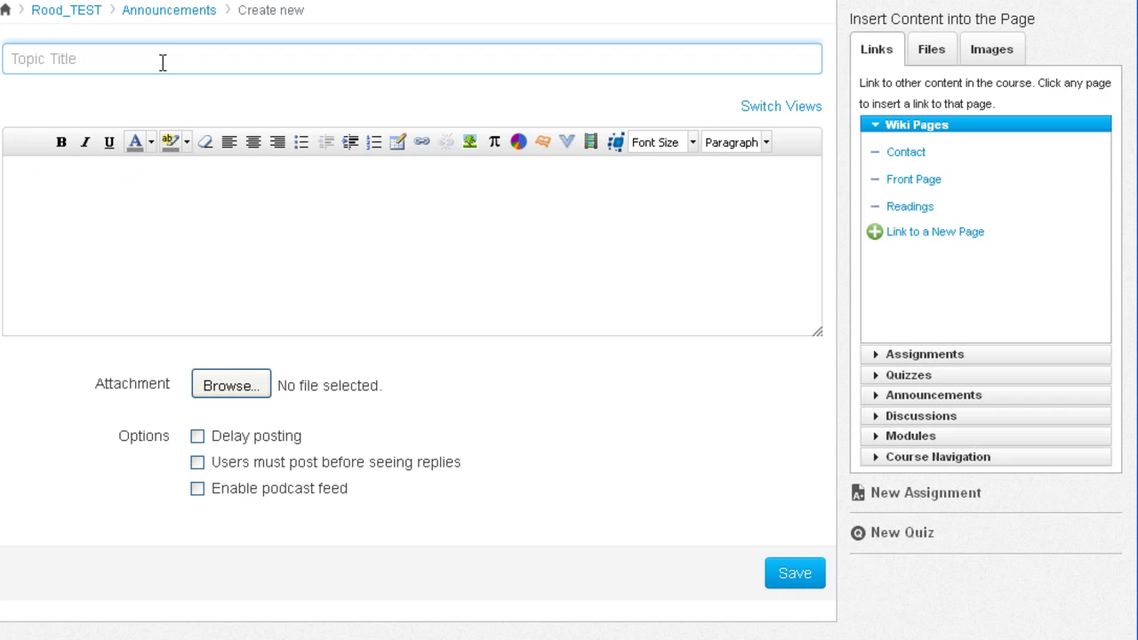
{"action": "left_click", "coordinate": [216, 234]}
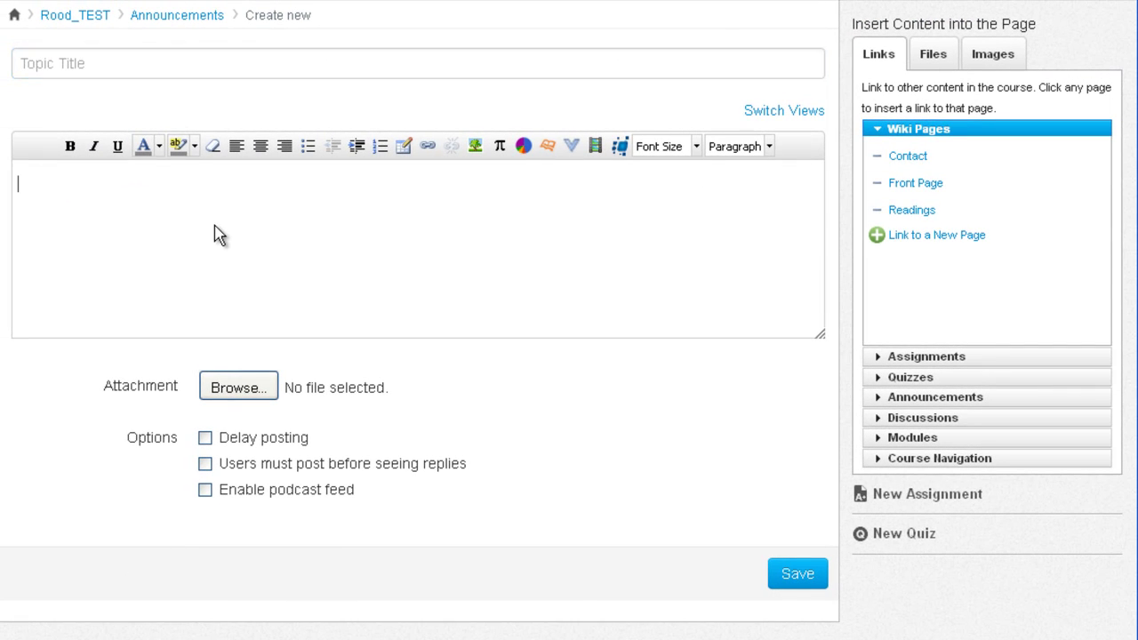
{"action": "left_click", "coordinate": [915, 160]}
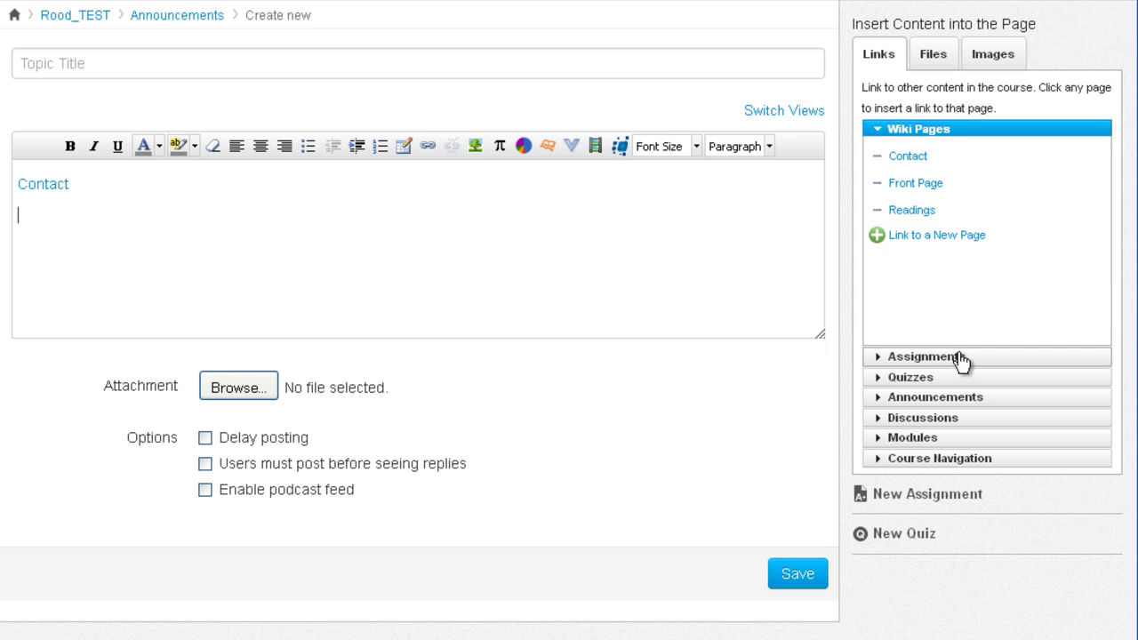
{"action": "left_click", "coordinate": [890, 363]}
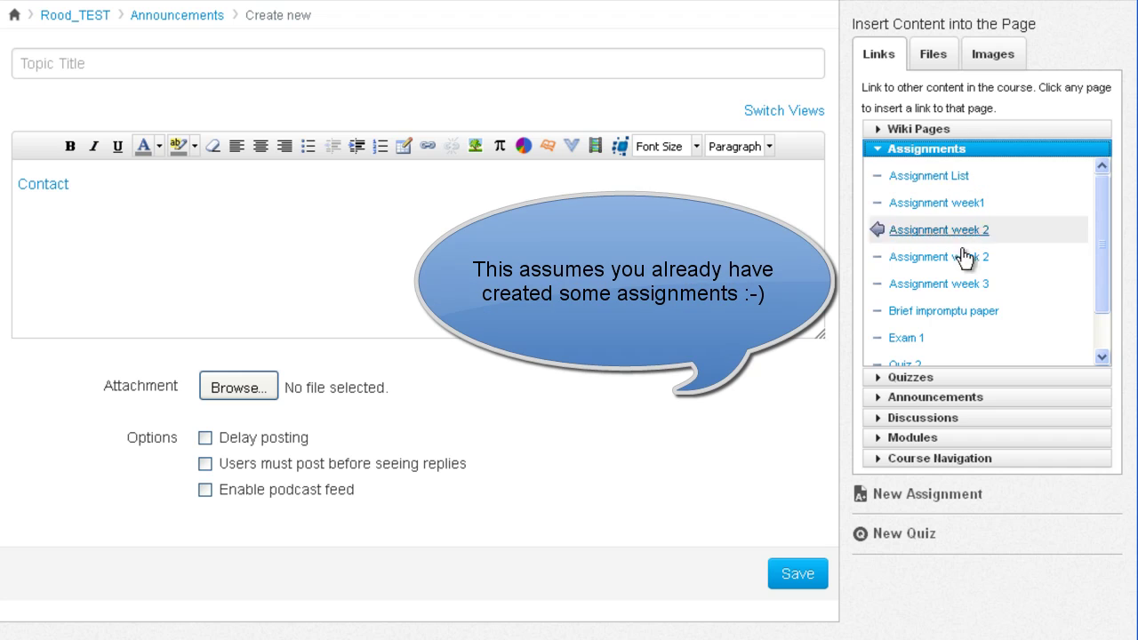
{"action": "left_click", "coordinate": [957, 216]}
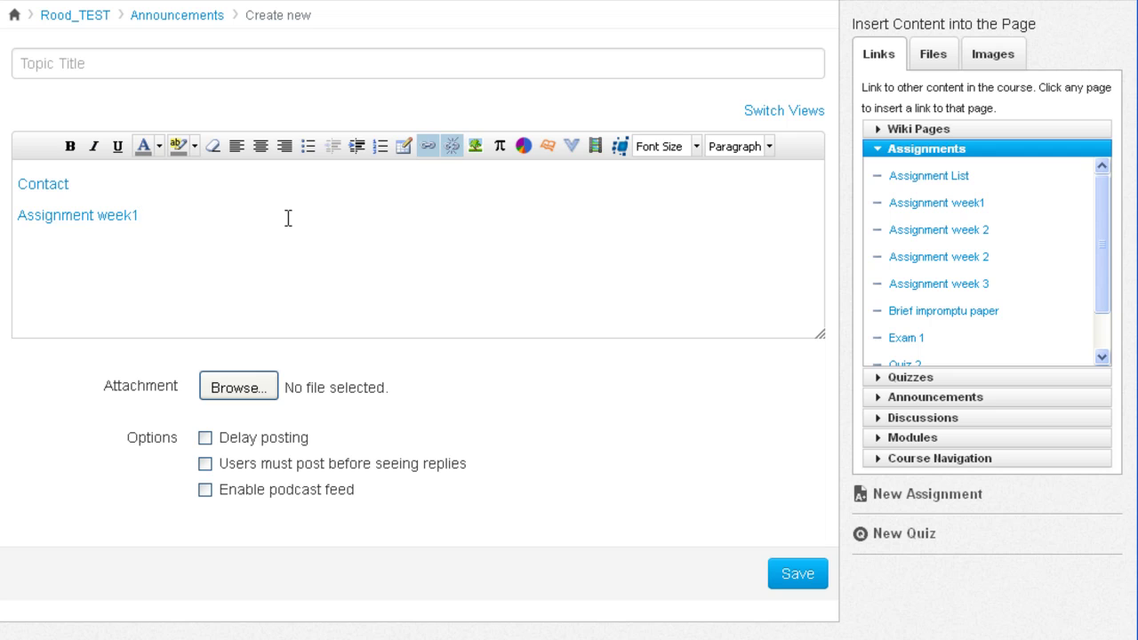
Attach Copy of Syllabus.rtf to the announcement draft from the file browser
{"action": "left_click", "coordinate": [936, 67]}
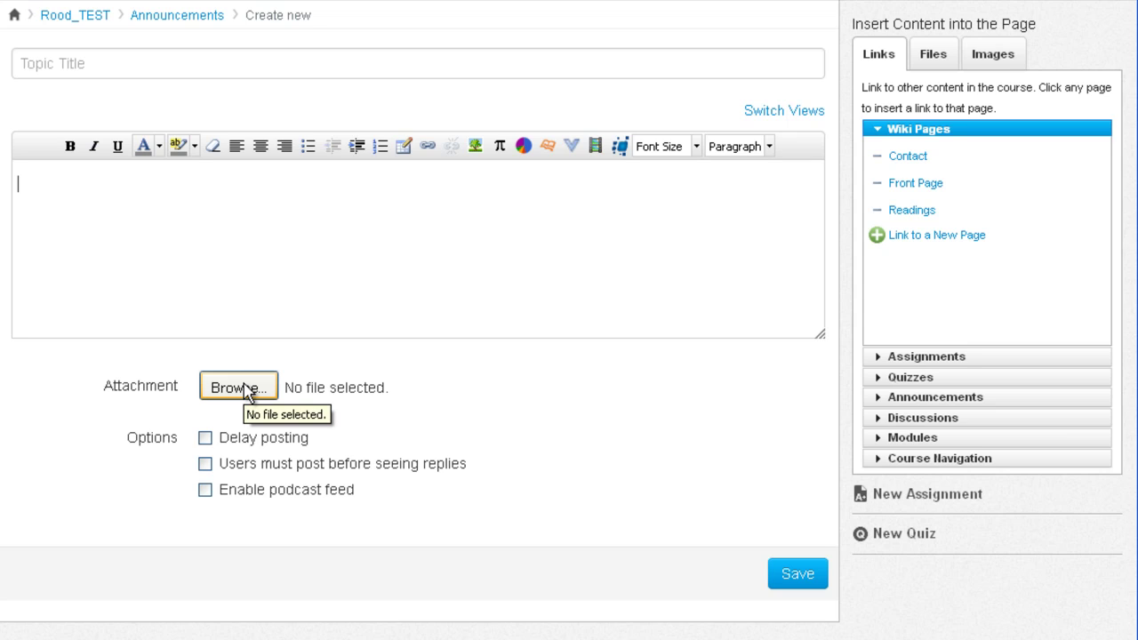
{"action": "left_click", "coordinate": [238, 387]}
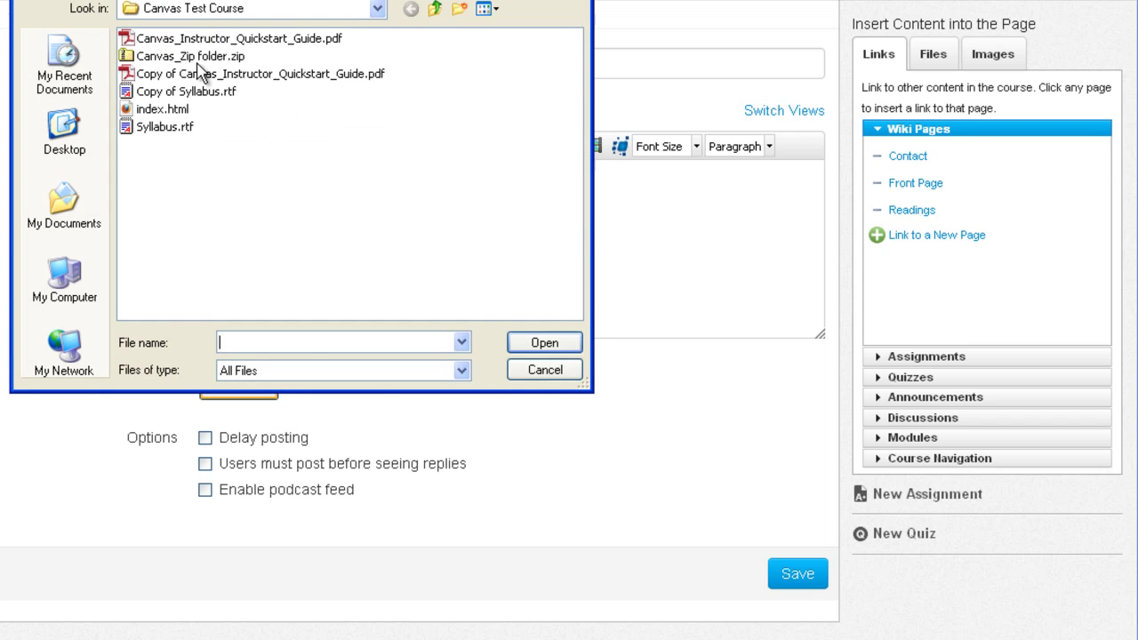
{"action": "left_click", "coordinate": [188, 94]}
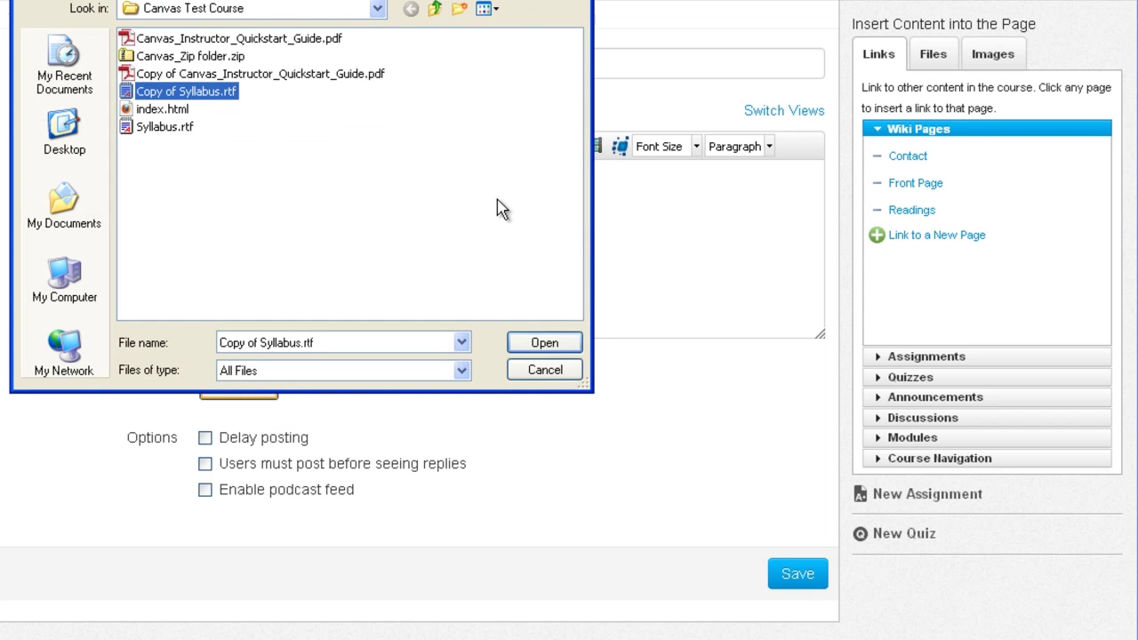
{"action": "left_click", "coordinate": [569, 345]}
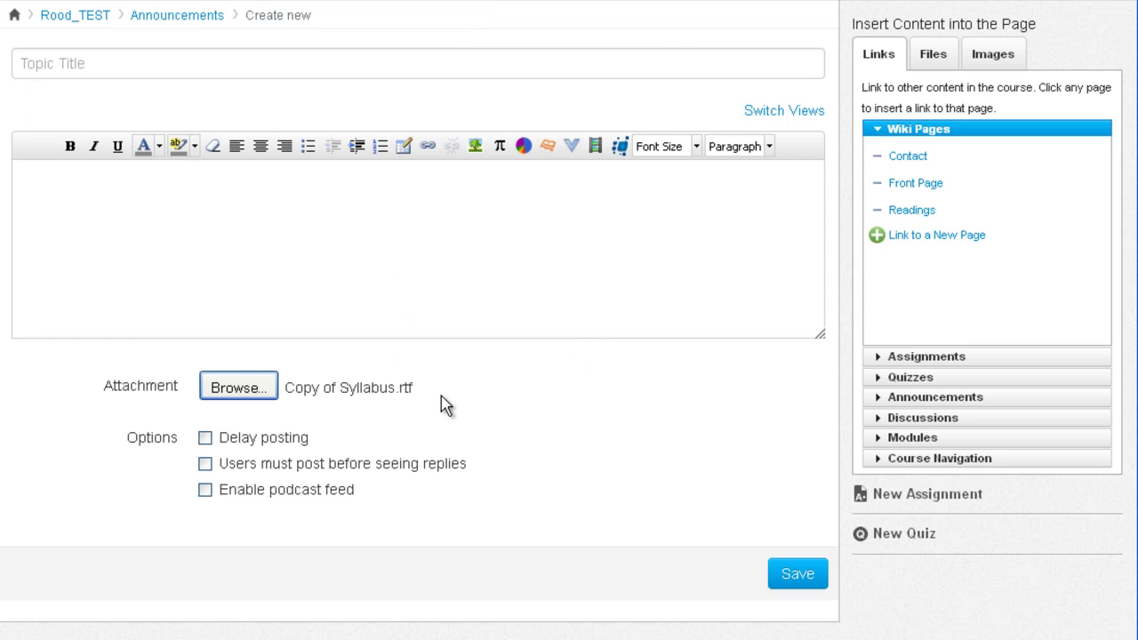
Delay the announcement's posting until Jul 13, 2013 and require users to post before seeing replies
{"action": "left_click", "coordinate": [206, 438]}
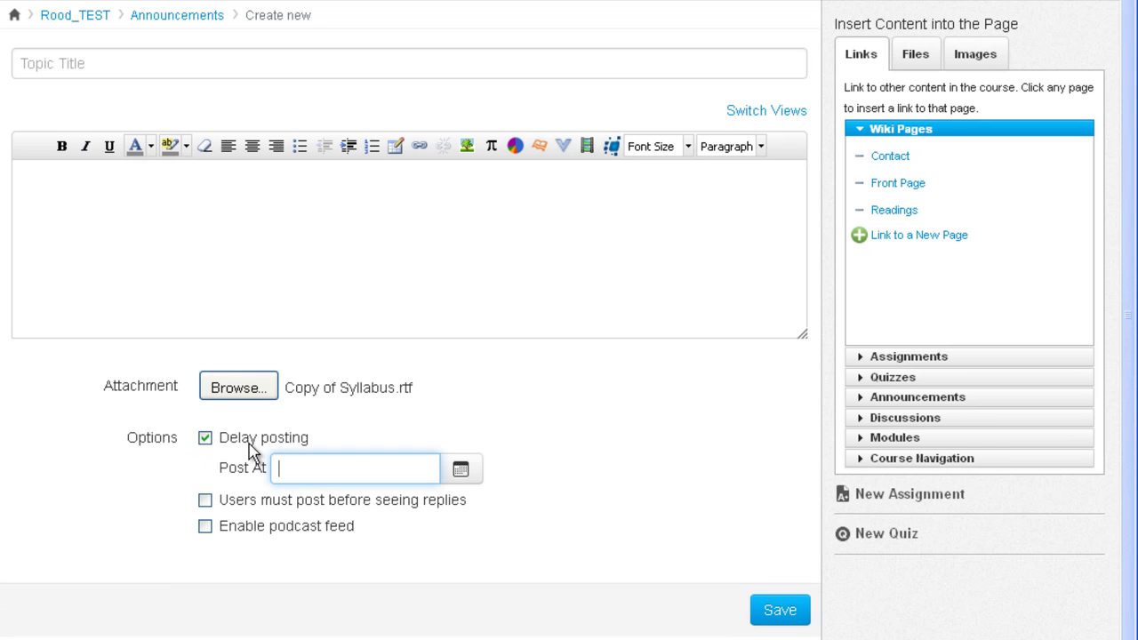
{"action": "left_click", "coordinate": [472, 472]}
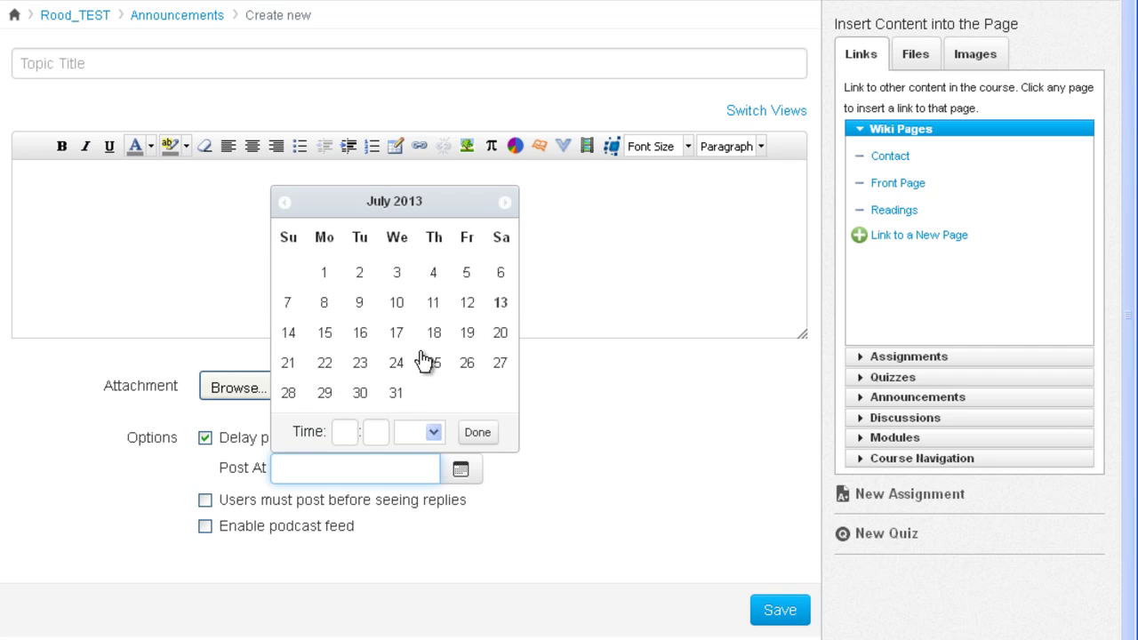
{"action": "left_click", "coordinate": [490, 440]}
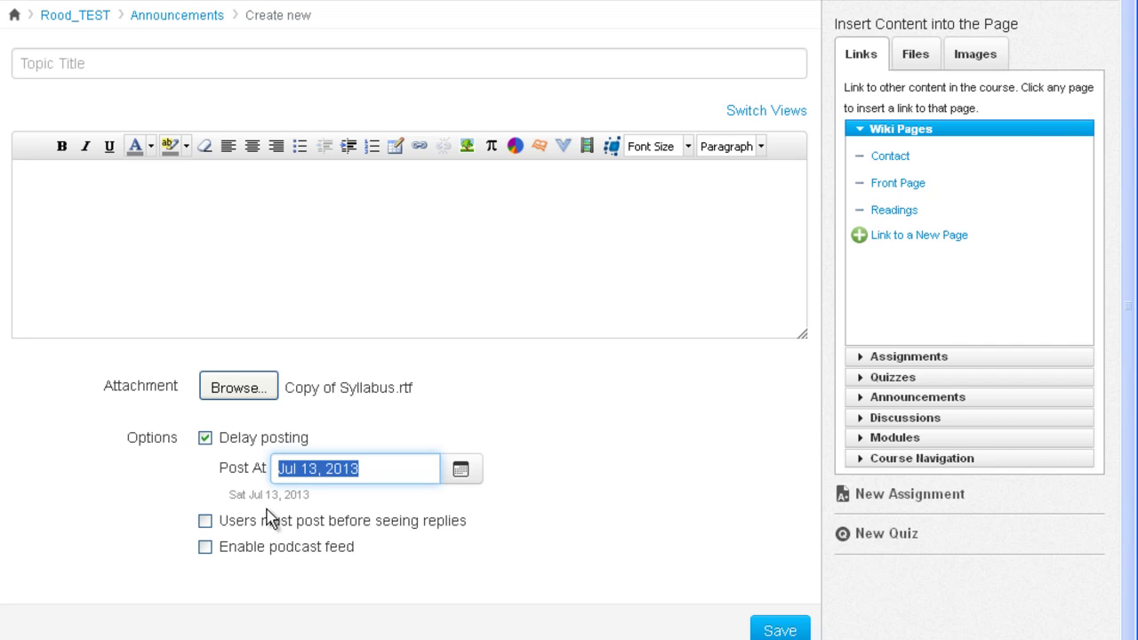
{"action": "left_click", "coordinate": [205, 521]}
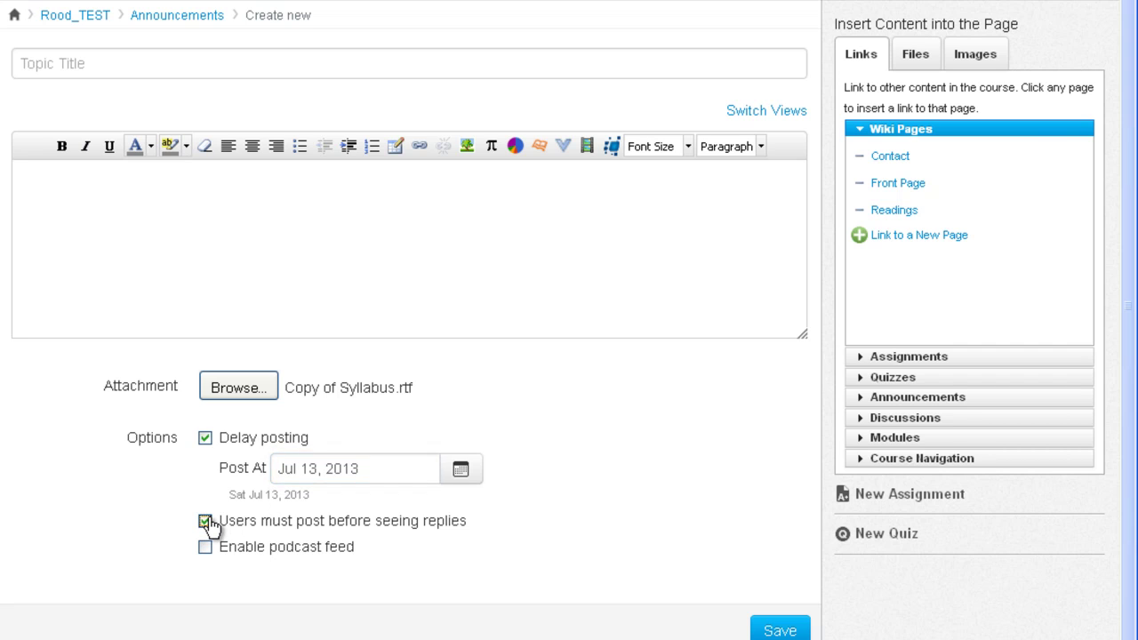
{"action": "key", "text": "Tab"}
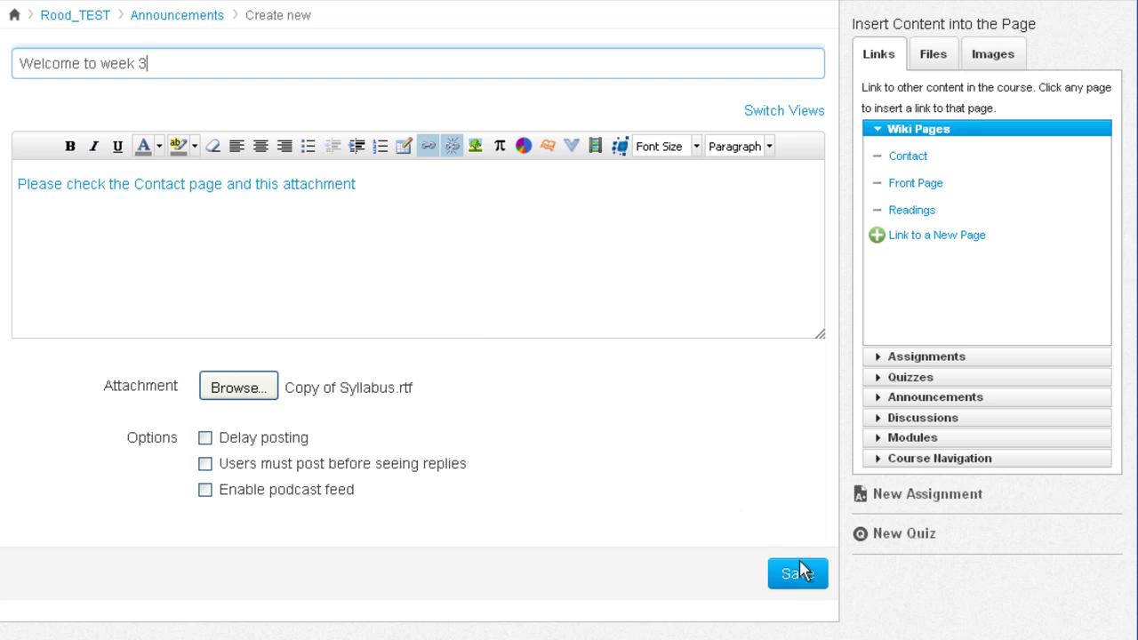
Save the 'Welcome to week 3' announcement carrying its Copy of Syllabus.rtf attachment
{"action": "left_click", "coordinate": [813, 576]}
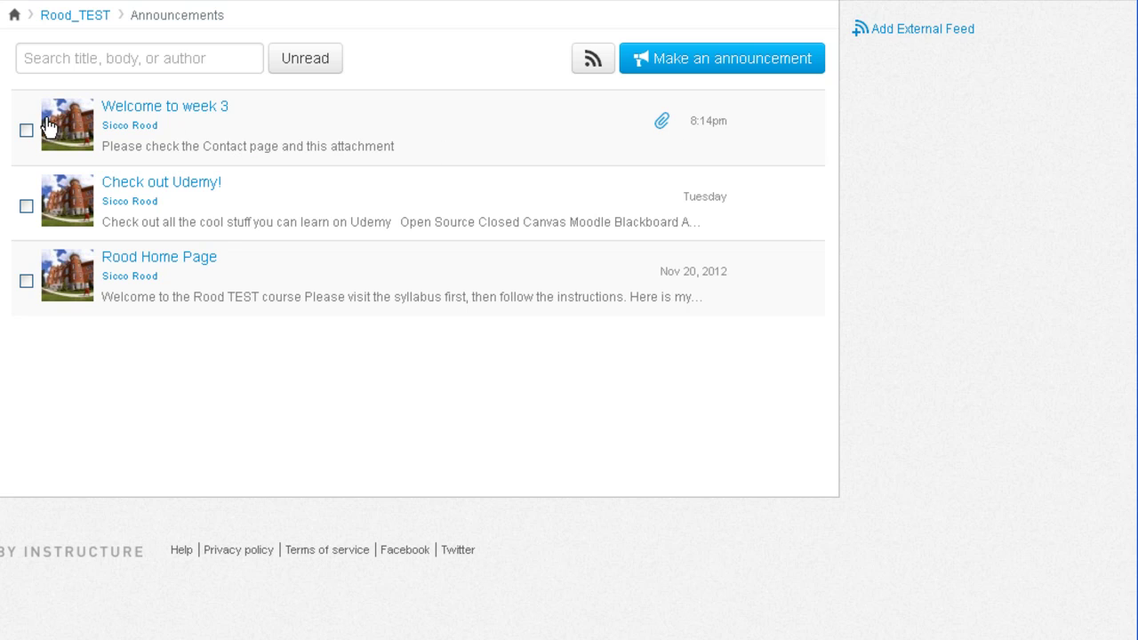
Delete the 'Welcome to week 3' announcement from its gear menu and confirm the deletion
{"action": "left_click", "coordinate": [175, 114]}
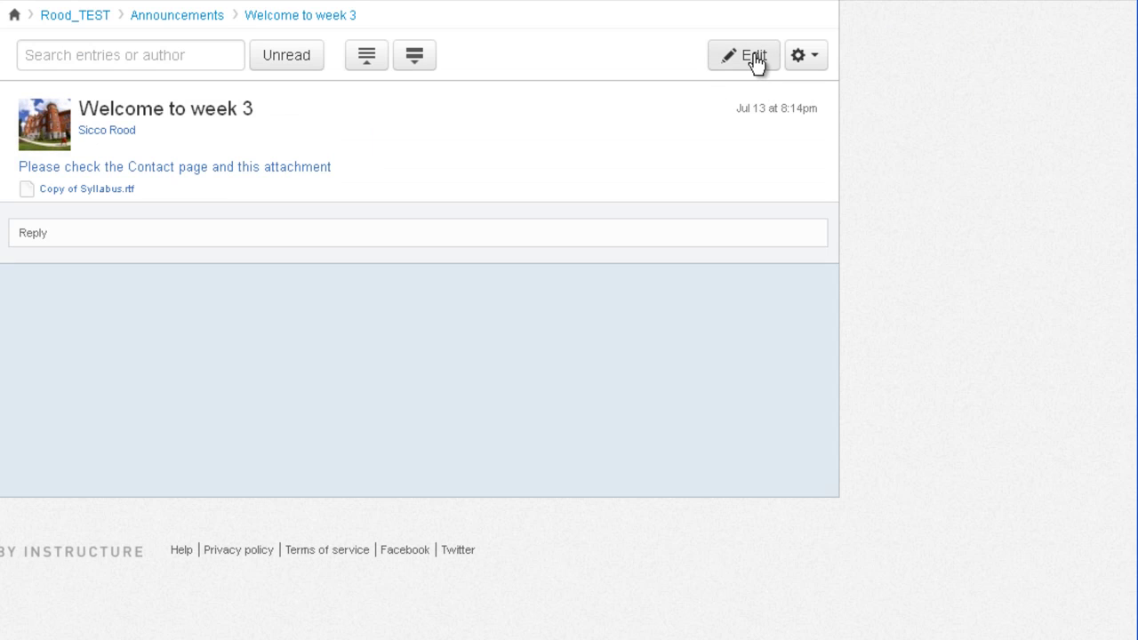
{"action": "left_click", "coordinate": [822, 70]}
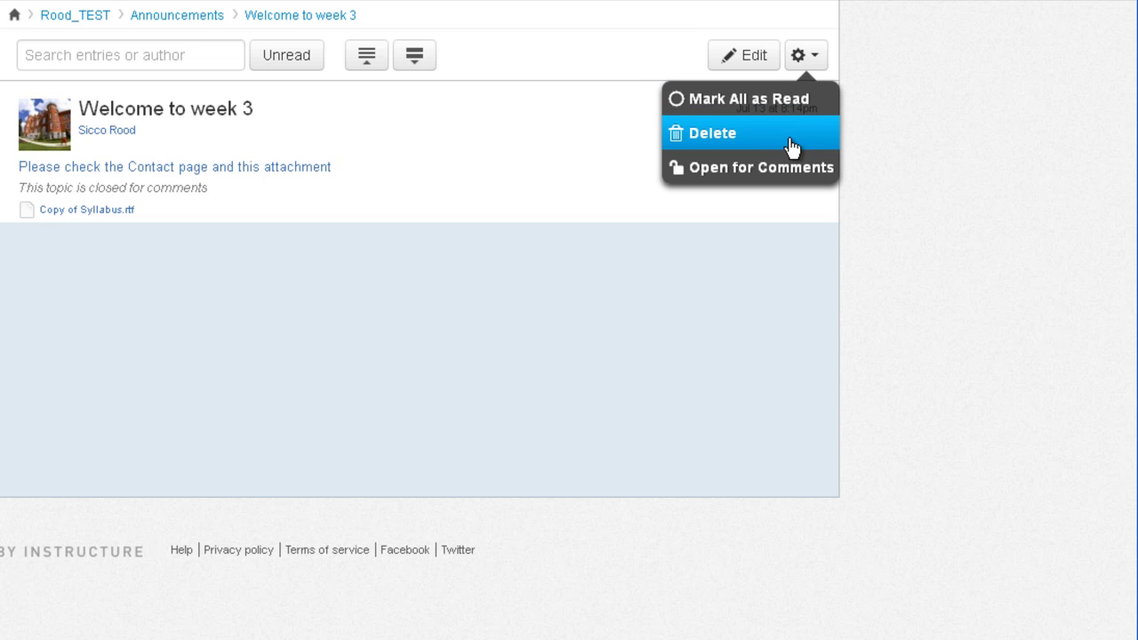
{"action": "left_click", "coordinate": [792, 133]}
{"action": "left_click", "coordinate": [501, 259]}
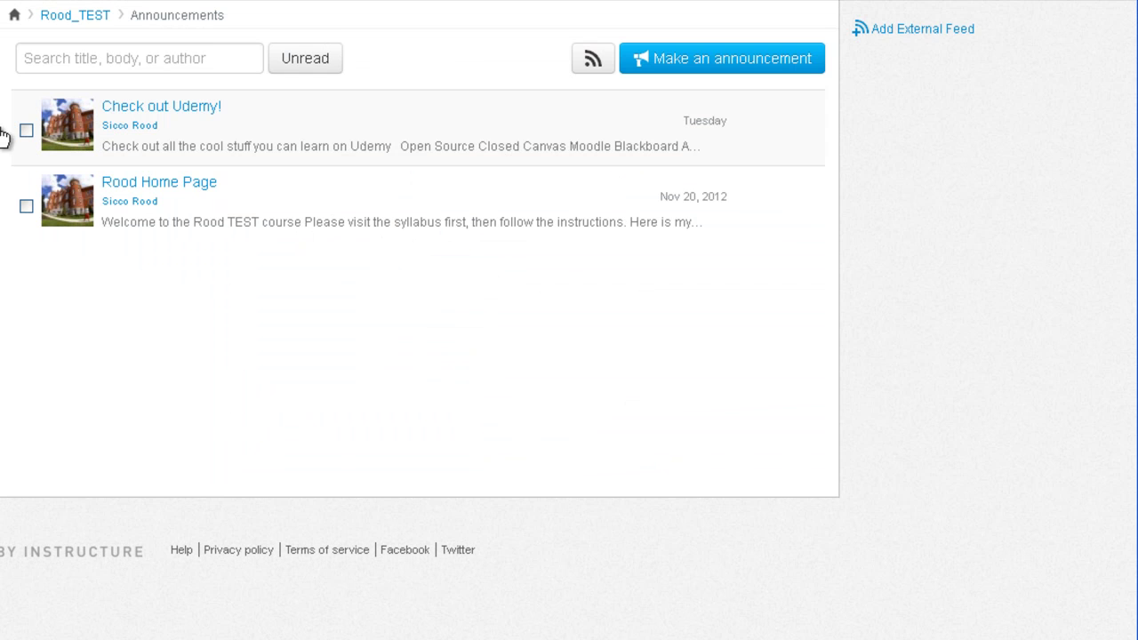
Select 'Check out Udemy!' and 'Rood Home Page' and lock them both
{"action": "left_click", "coordinate": [27, 133]}
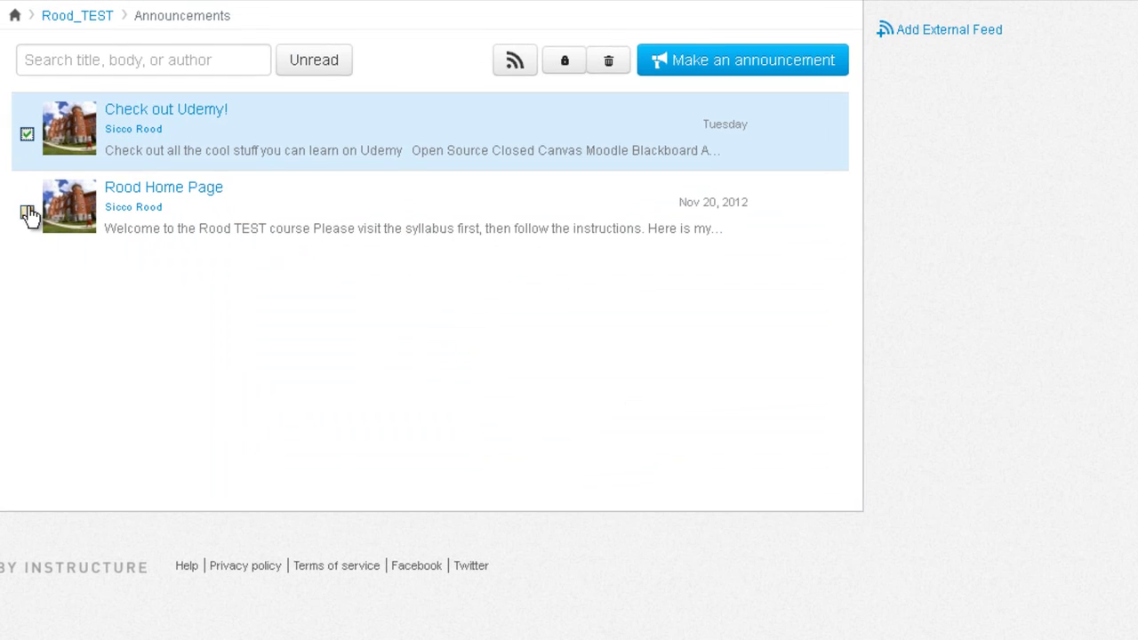
{"action": "left_click", "coordinate": [26, 206]}
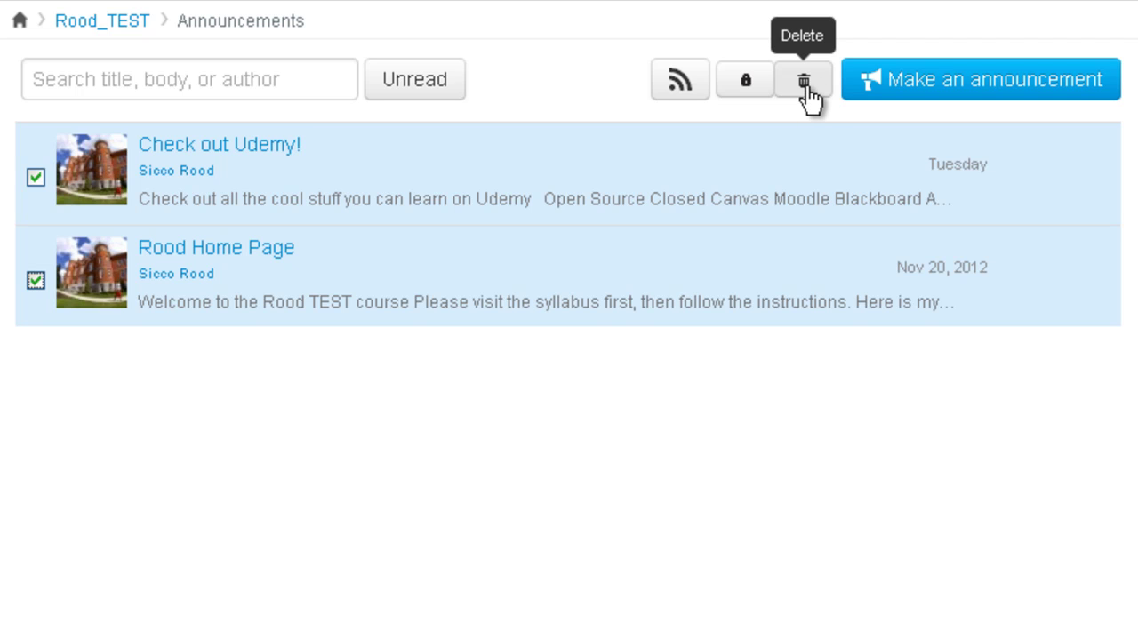
{"action": "left_click", "coordinate": [741, 86]}
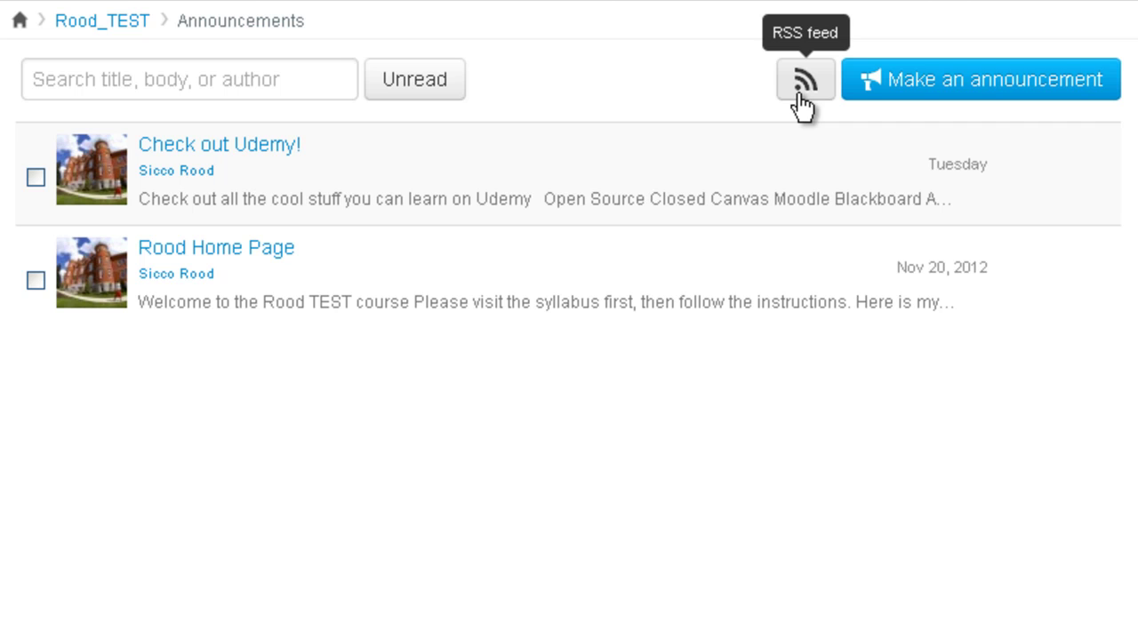
Open the course announcements RSS feed, select its full URL, then go back to Announcements
{"action": "left_click", "coordinate": [807, 88]}
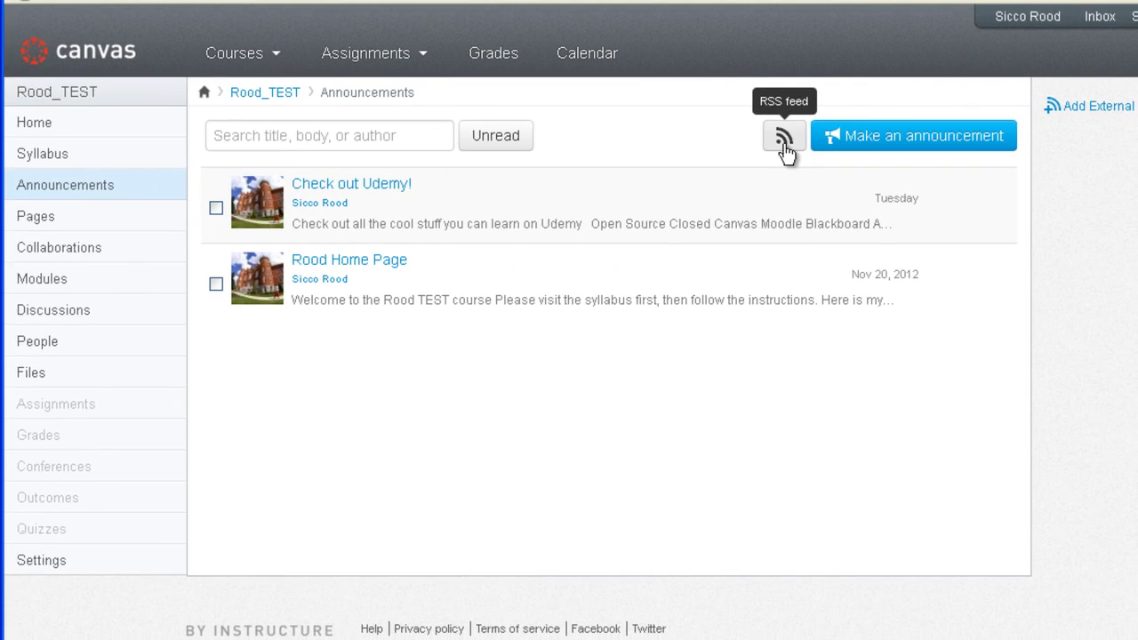
{"action": "left_click", "coordinate": [784, 141]}
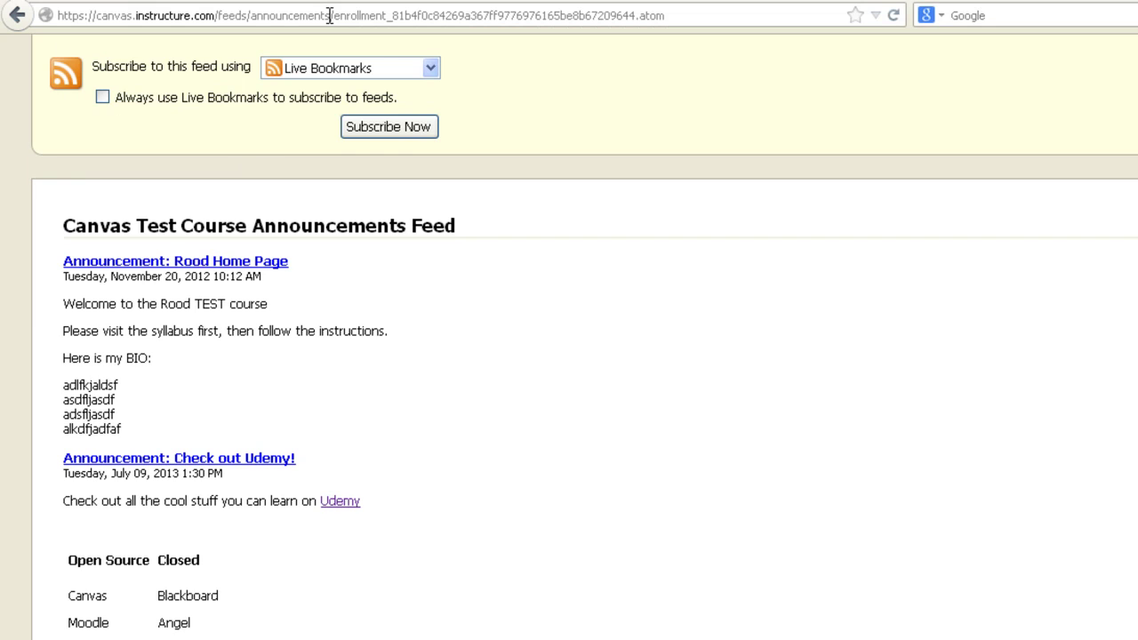
{"action": "left_click", "coordinate": [103, 18]}
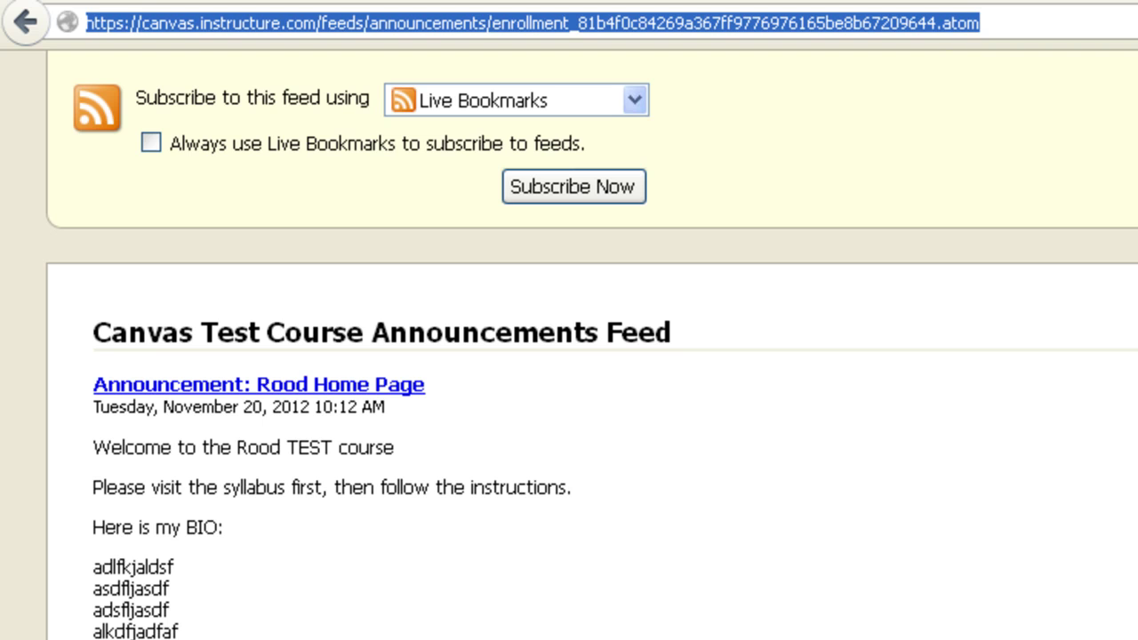
{"action": "key", "text": "alt+Left"}
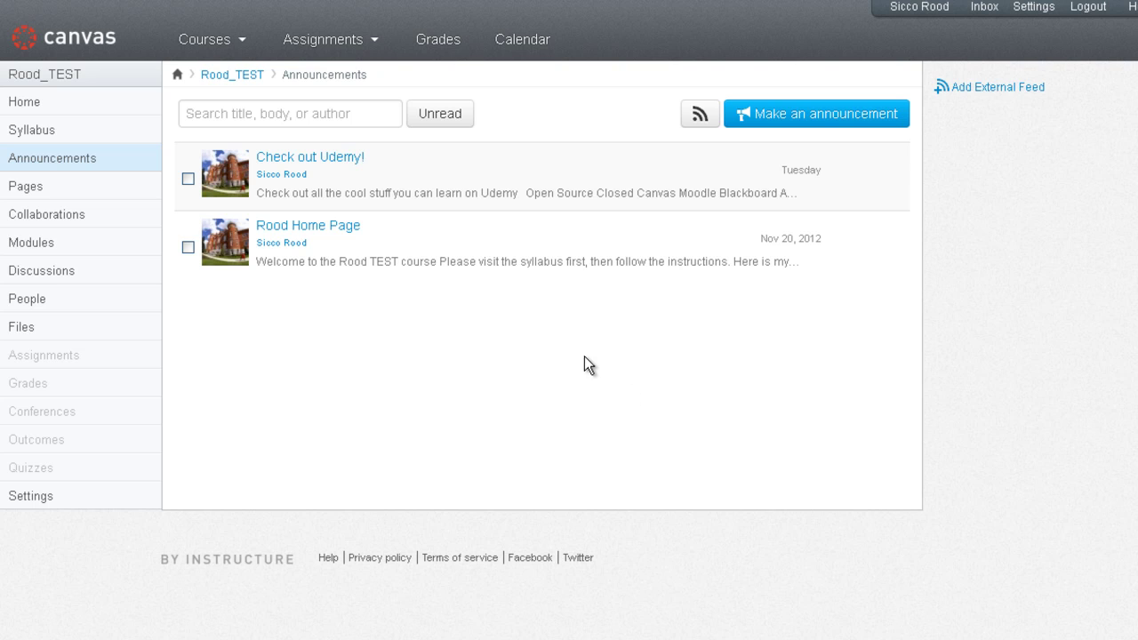
Open the Add External Feed form, focus Feed URL, and review Content to post options unchanged
{"action": "left_click", "coordinate": [996, 87]}
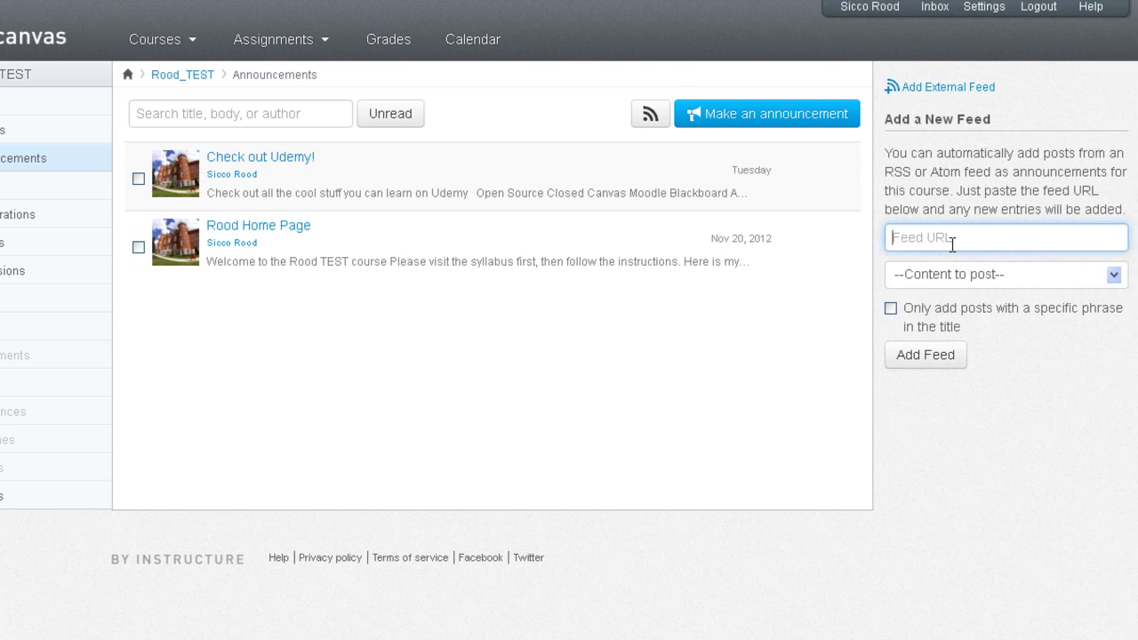
{"action": "left_click", "coordinate": [938, 242]}
{"action": "left_click", "coordinate": [943, 237]}
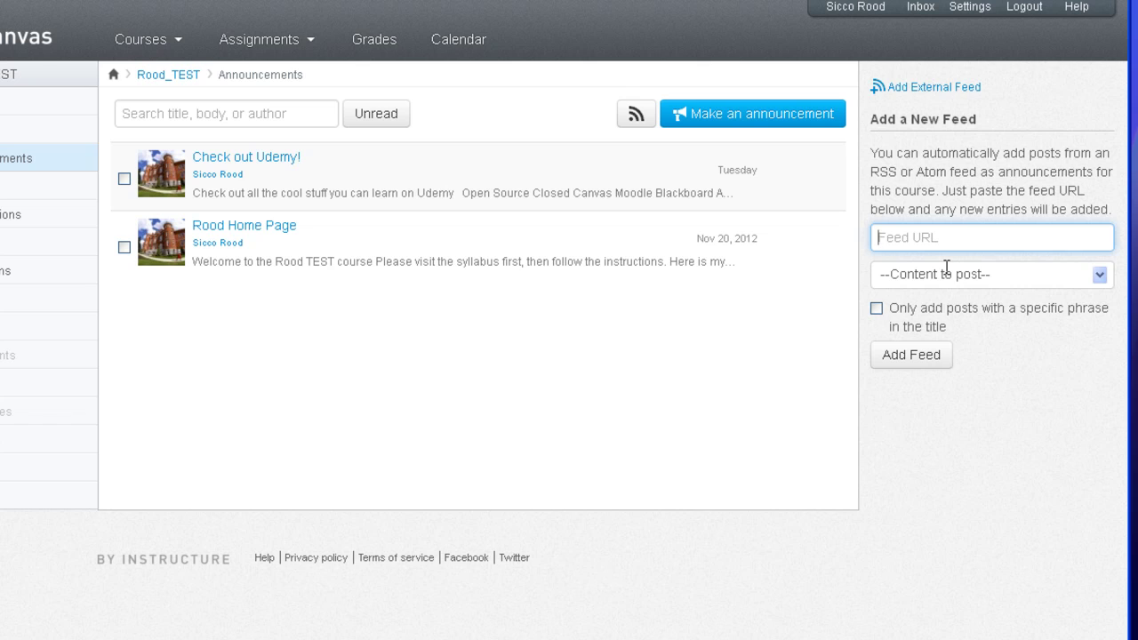
{"action": "left_click", "coordinate": [946, 271]}
{"action": "left_click", "coordinate": [954, 268]}
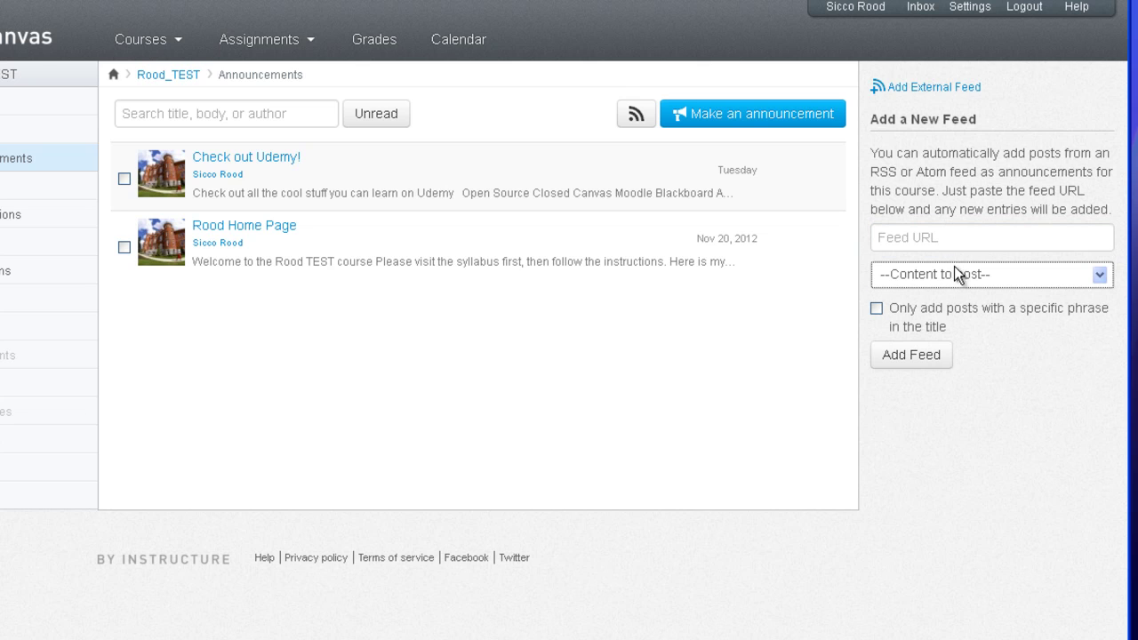
{"action": "left_click", "coordinate": [1032, 281]}
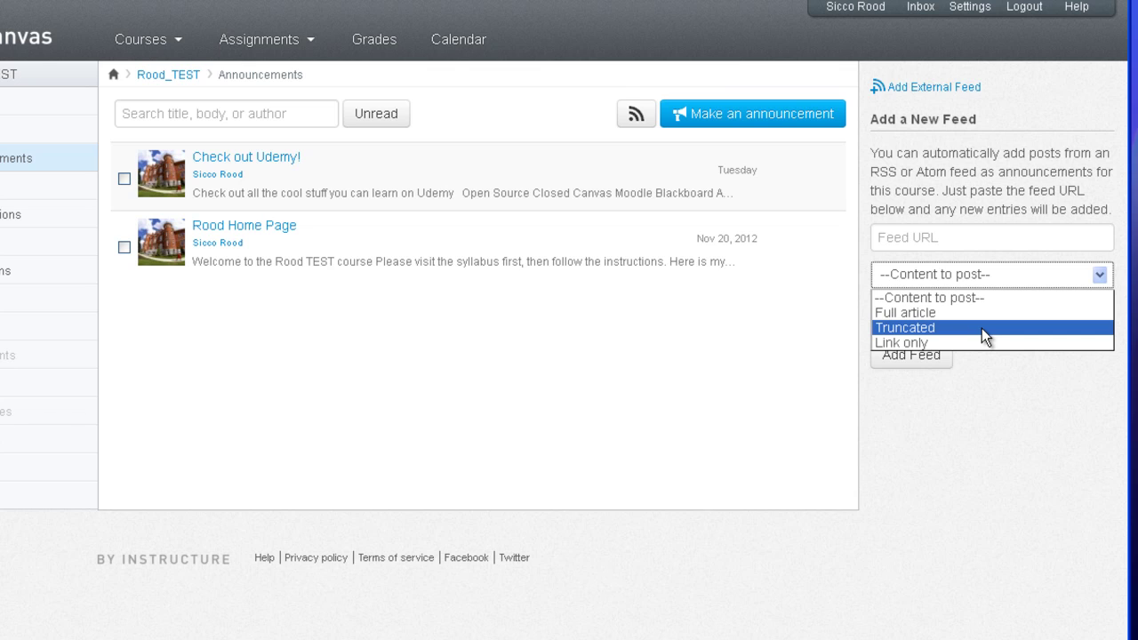
{"action": "left_click", "coordinate": [979, 274]}
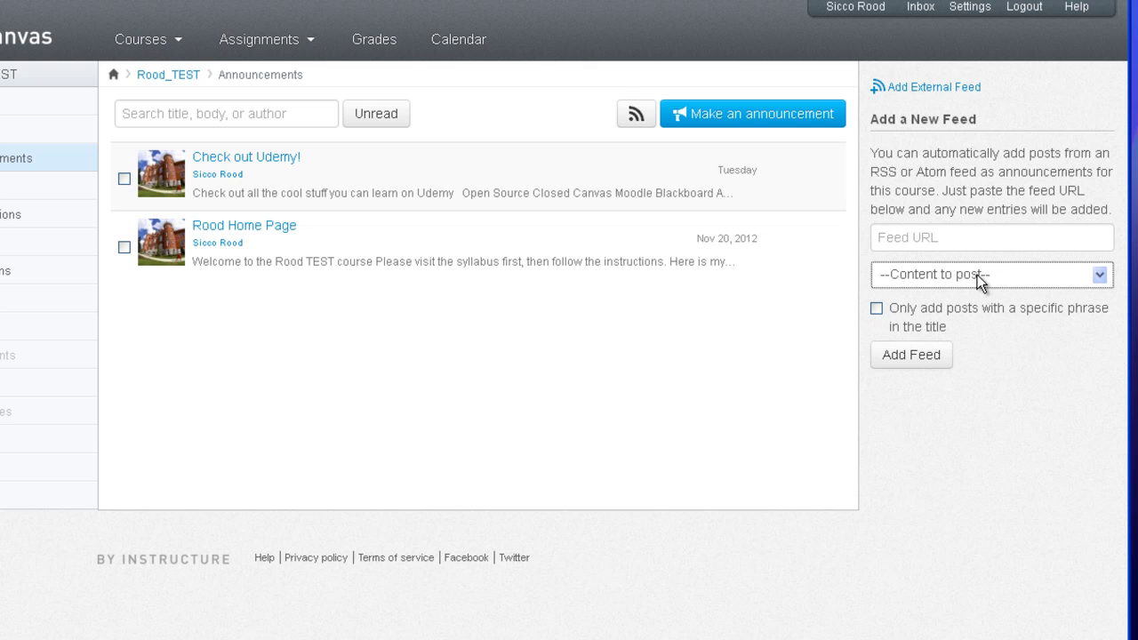
Enable the 'Only add posts with a specific phrase in the title' filter for the new feed
{"action": "left_click", "coordinate": [876, 310]}
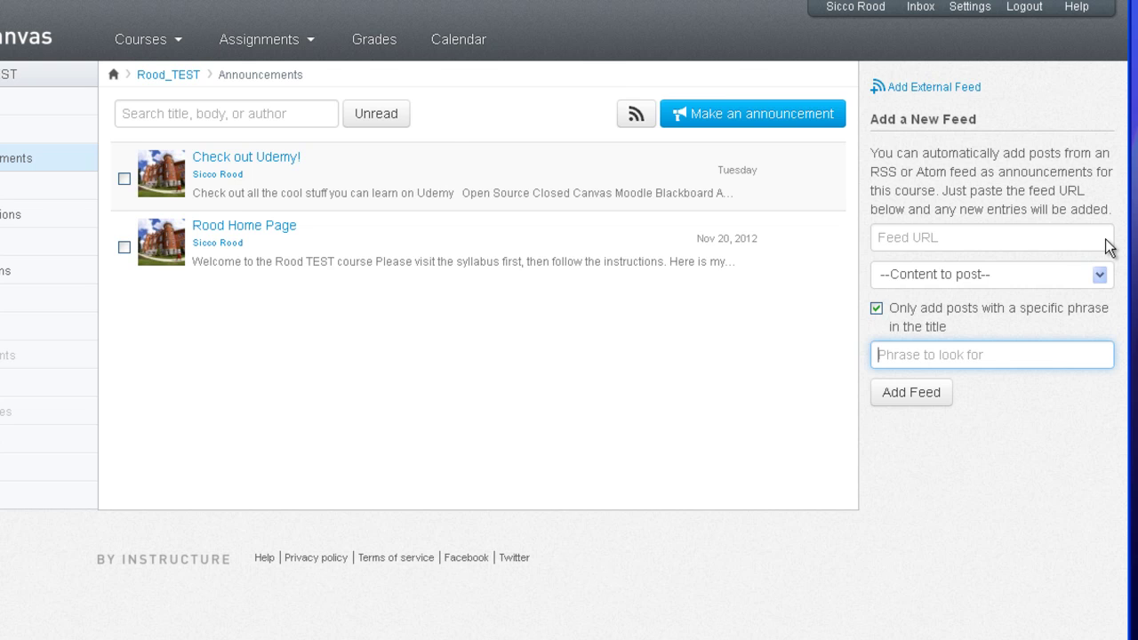
From HuffPost's RSS feed list, copy the Technology feed URL, then go back to Canvas Announcements
{"action": "key", "text": "ctrl+Tab"}
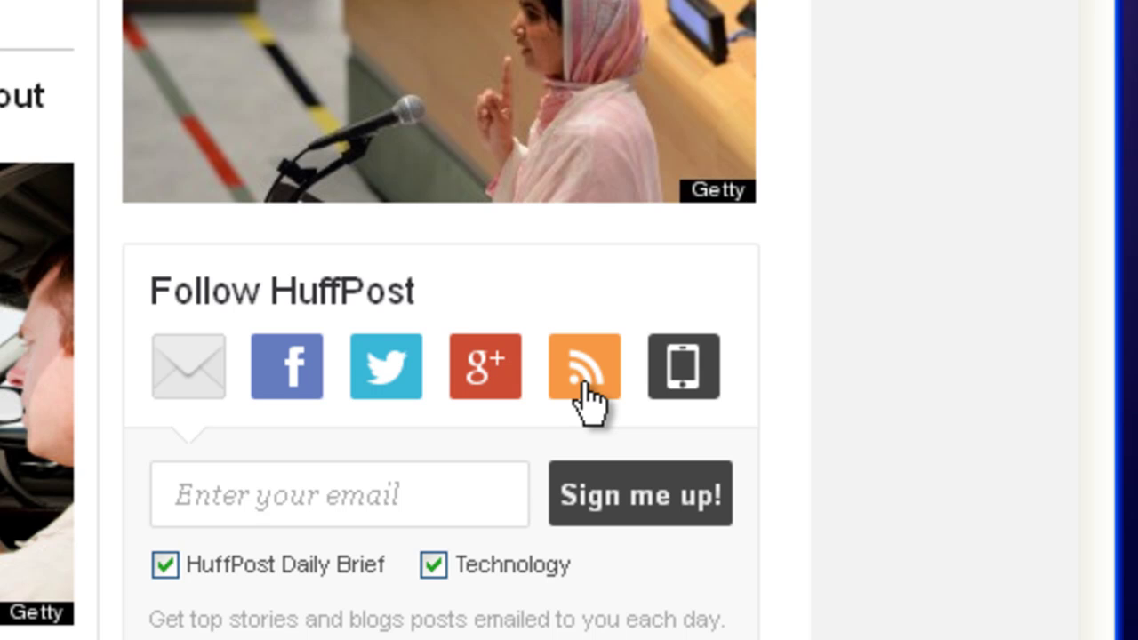
{"action": "left_click", "coordinate": [585, 383]}
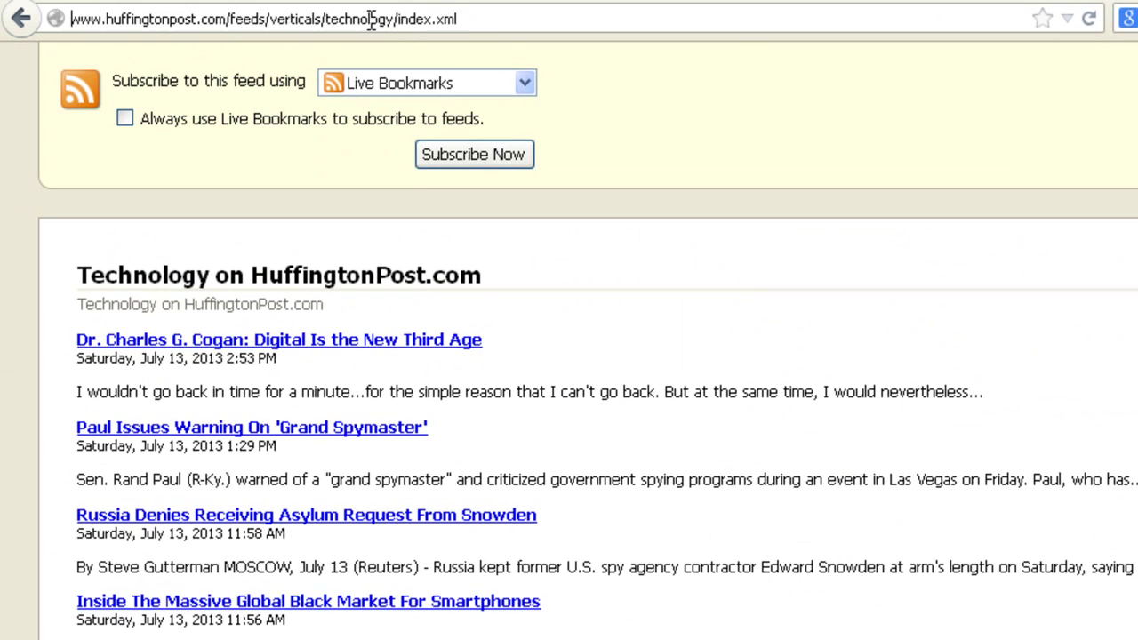
{"action": "right_click", "coordinate": [377, 20]}
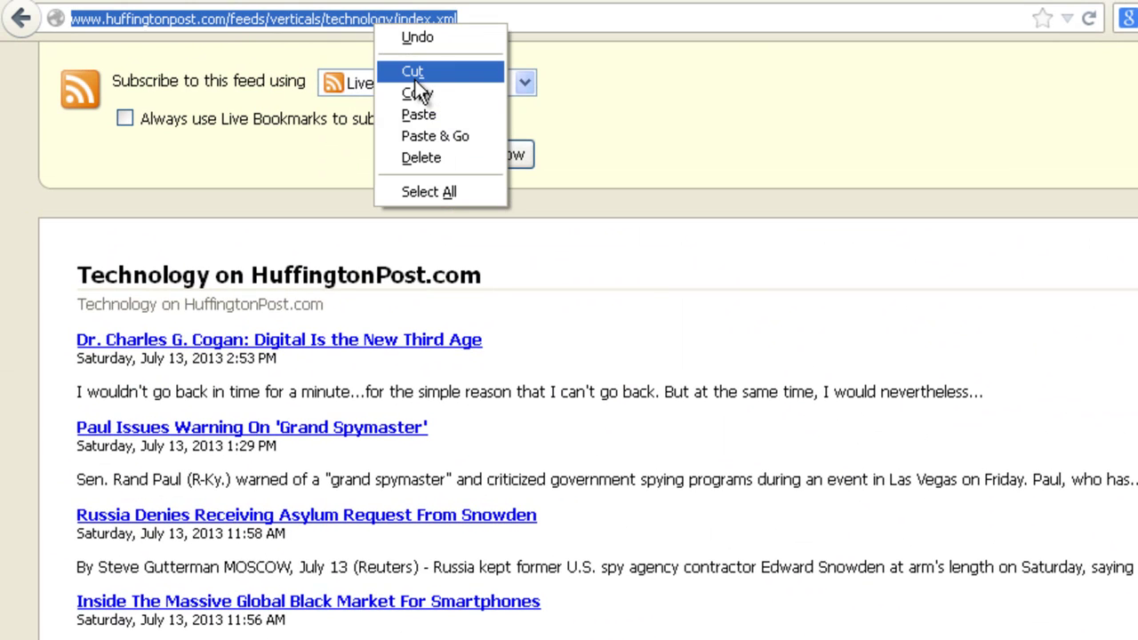
{"action": "left_click", "coordinate": [427, 94]}
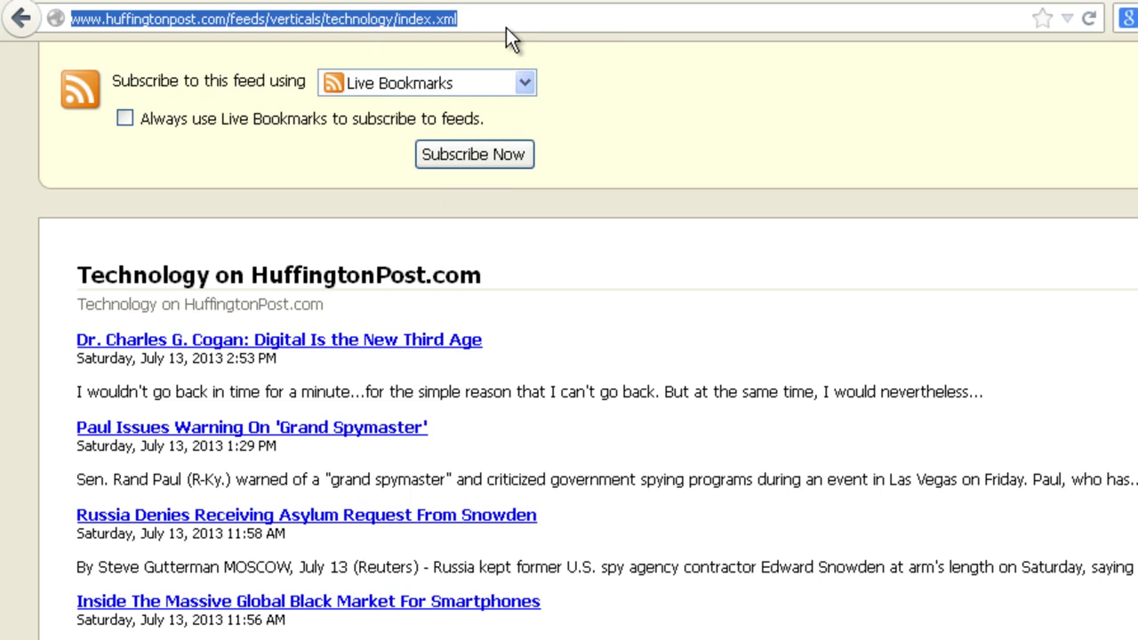
{"action": "left_click", "coordinate": [32, 22]}
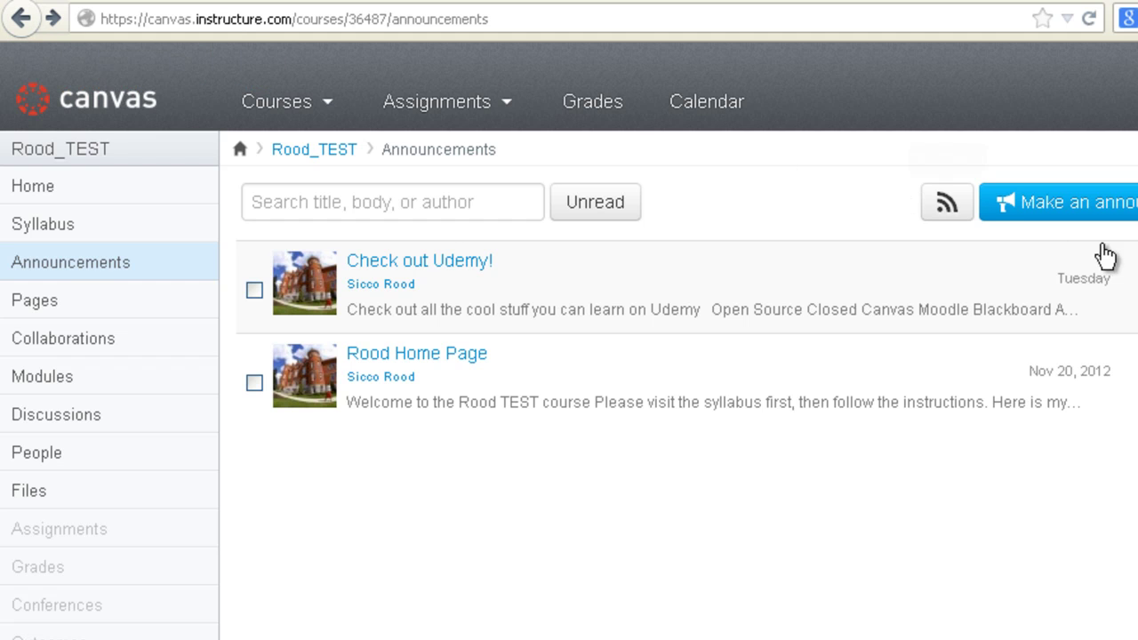
Add the copied HuffPost Technology feed URL as a new external feed
{"action": "left_click", "coordinate": [947, 202]}
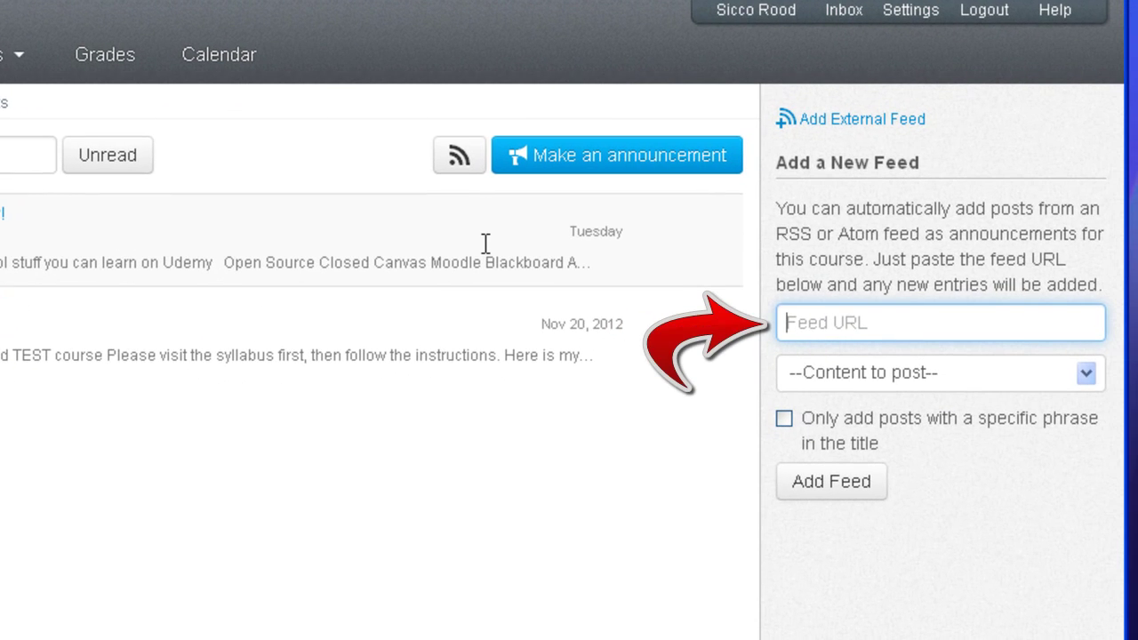
{"action": "key", "text": "ctrl+v"}
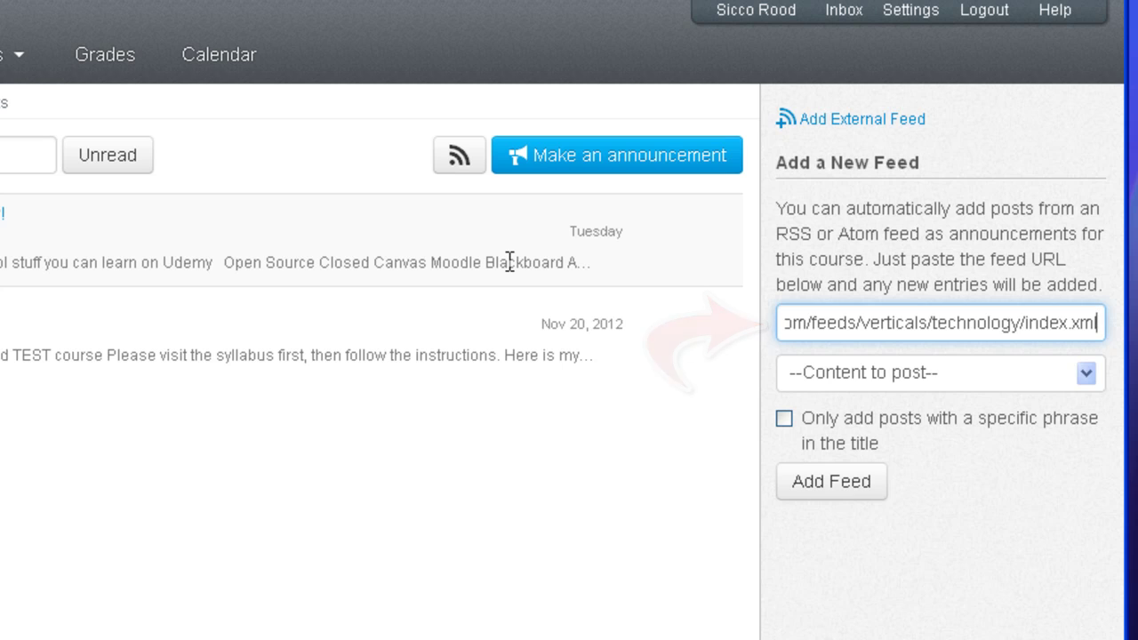
{"action": "key", "text": "Return"}
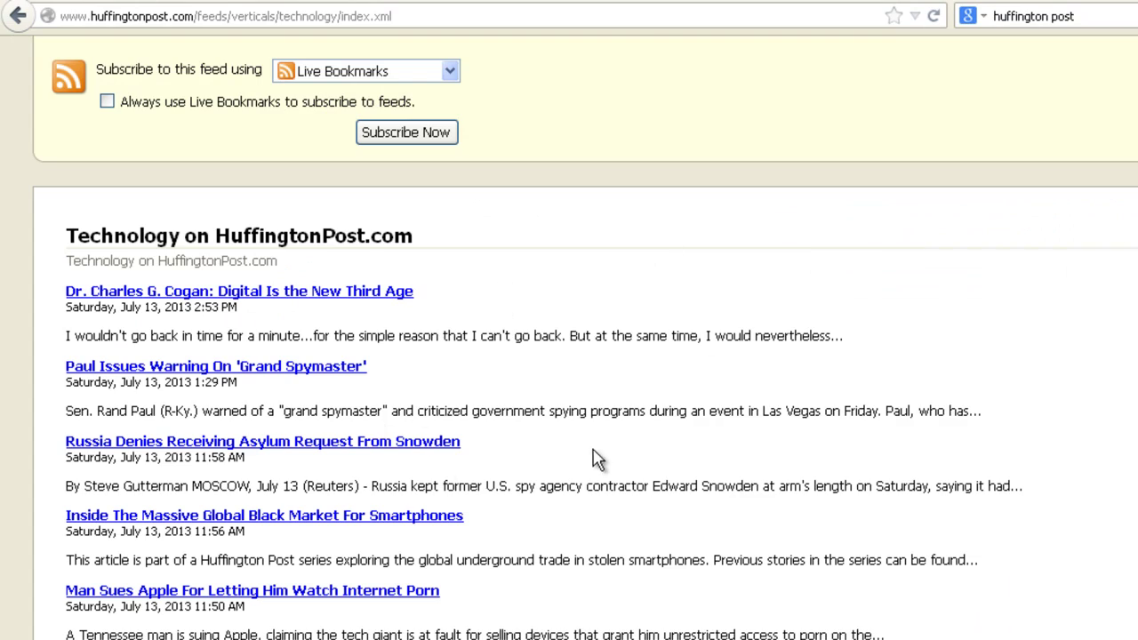
Scroll through the HuffPost Technology feed's latest stories and back to the top
{"action": "scroll", "coordinate": [604, 454], "scroll_direction": "down", "scroll_amount": 5}
{"action": "scroll", "coordinate": [604, 452], "scroll_direction": "down", "scroll_amount": 4}
{"action": "scroll", "coordinate": [608, 452], "scroll_direction": "up", "scroll_amount": 10}
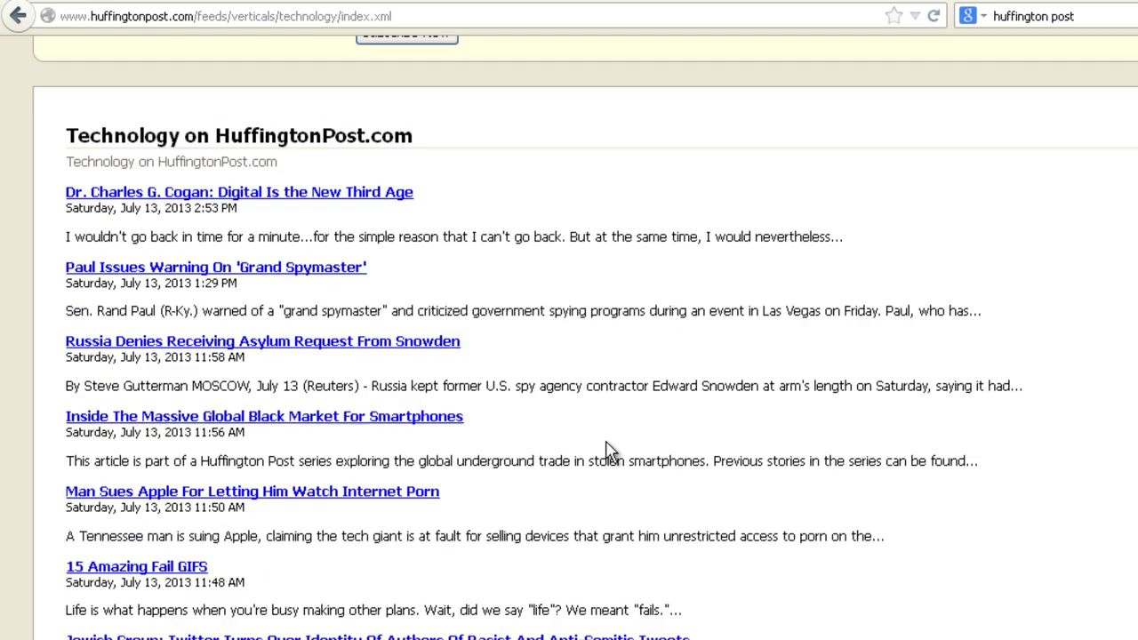